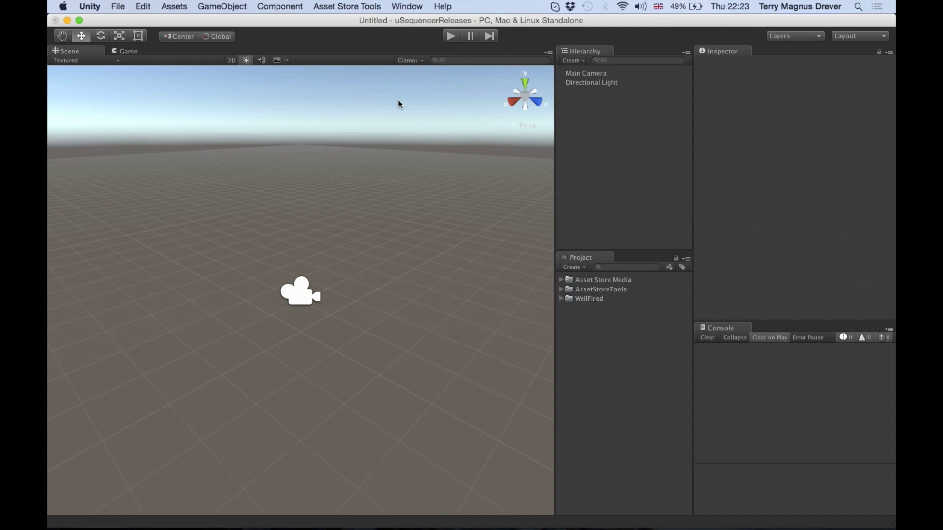
- Open the uSequencer window and close its Welcome screen
left_click(405, 5)
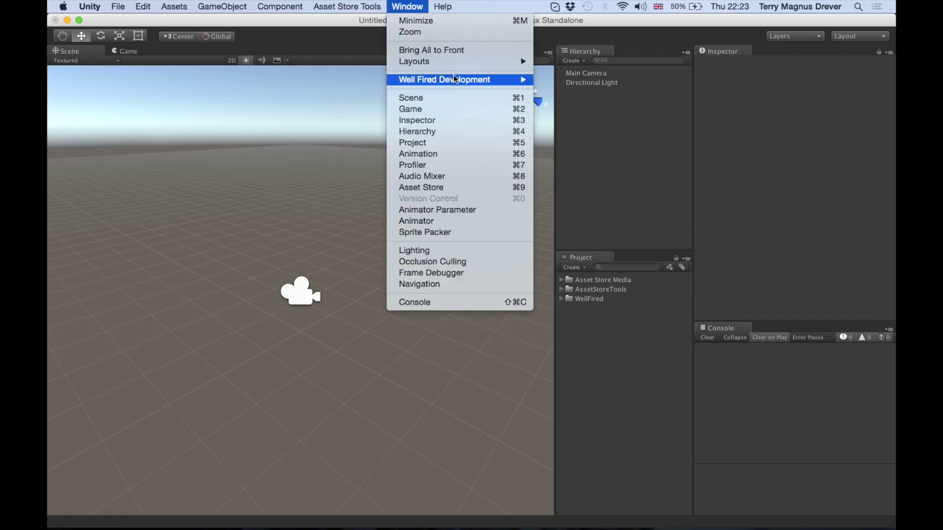
mouse_move(455, 81)
mouse_move(547, 82)
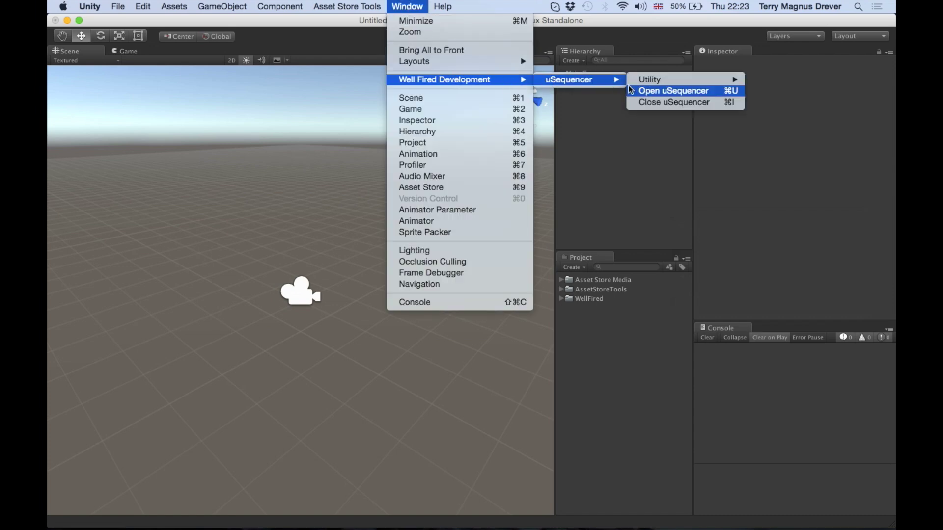
left_click(646, 91)
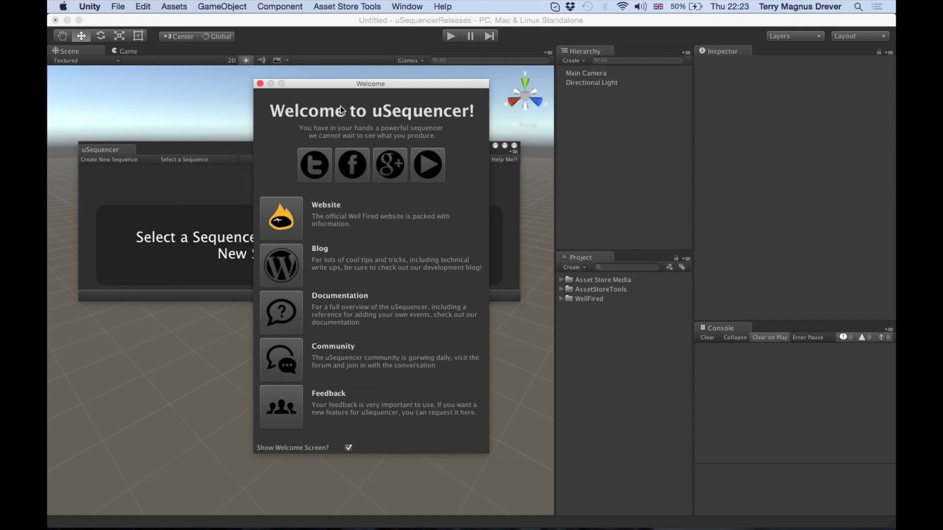
left_click(260, 83)
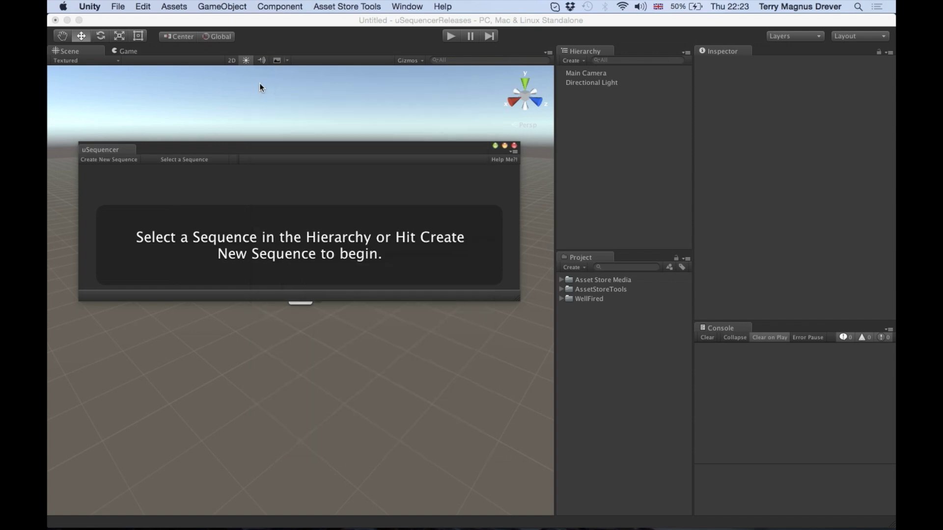
- View the uSequencer Welcome screen again through the help option and close it
left_click(502, 160)
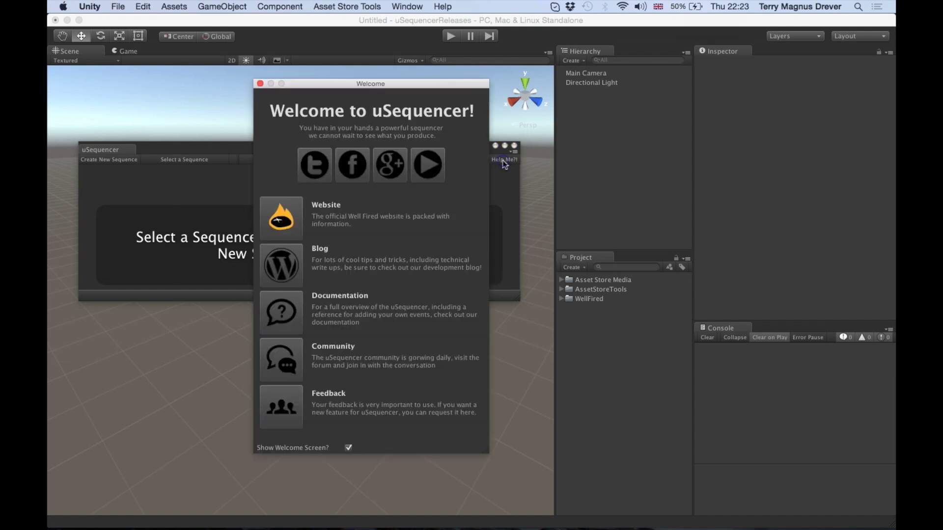
left_click(261, 84)
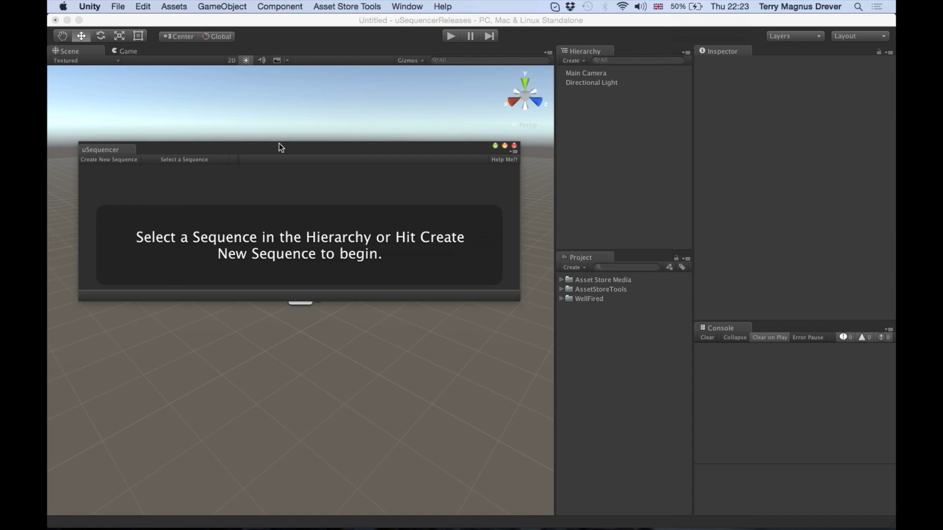
- Dock the uSequencer window beneath the Scene view and enlarge its area by raising the divider between them
left_click_drag(279, 147, 344, 195)
left_click_drag(184, 202, 320, 292)
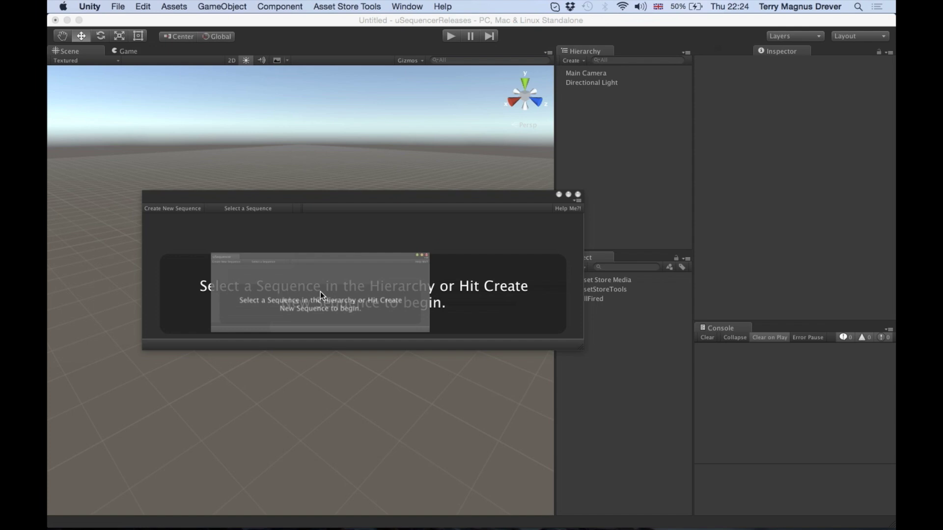
left_click_drag(320, 291, 268, 449)
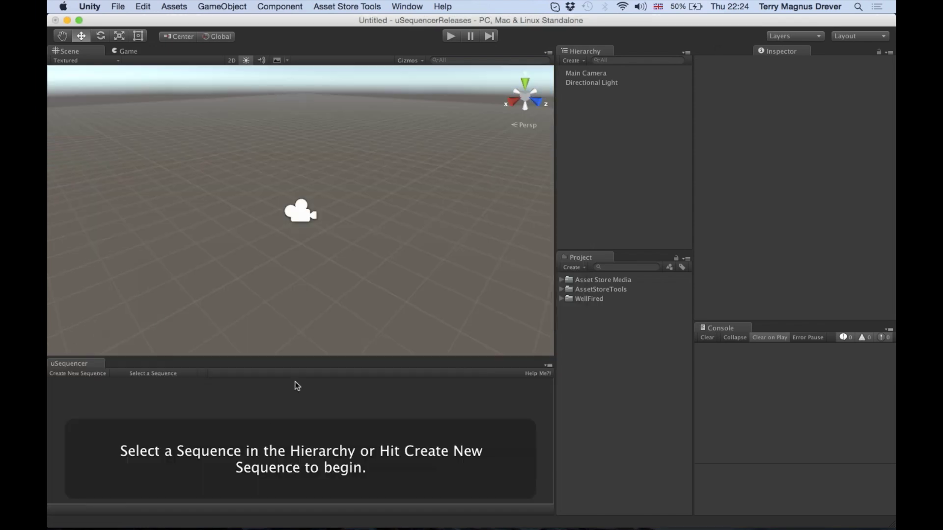
left_click(305, 364)
left_click_drag(305, 354, 304, 300)
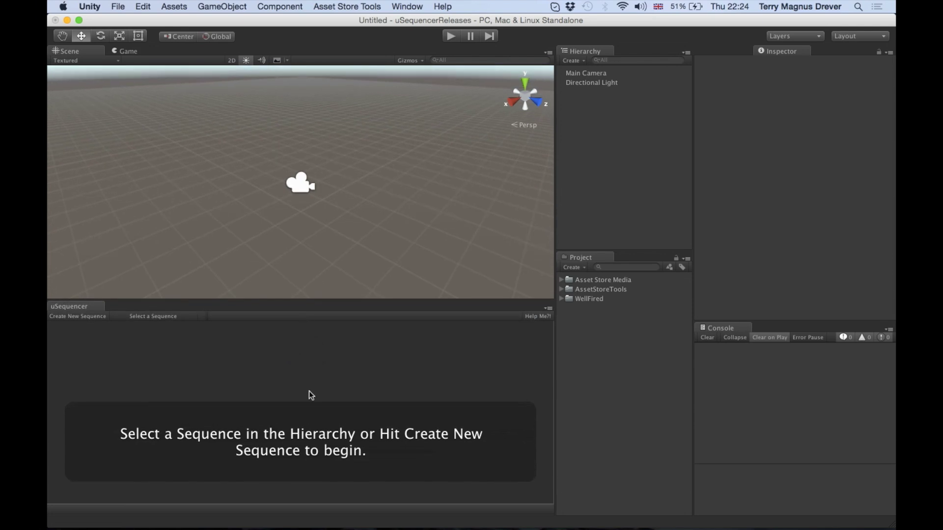
- Create a new sequence and rename it "basic sequence"
left_click(90, 317)
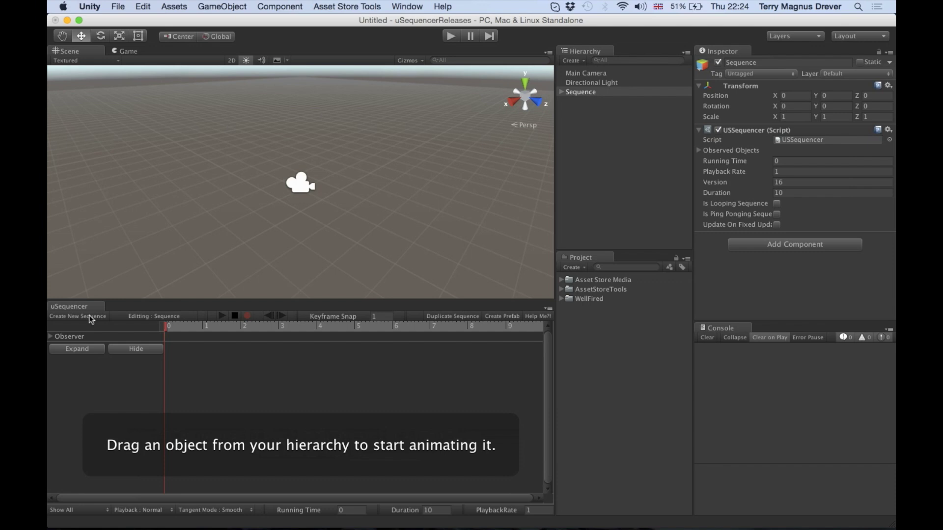
left_click(615, 93)
type("basic ")
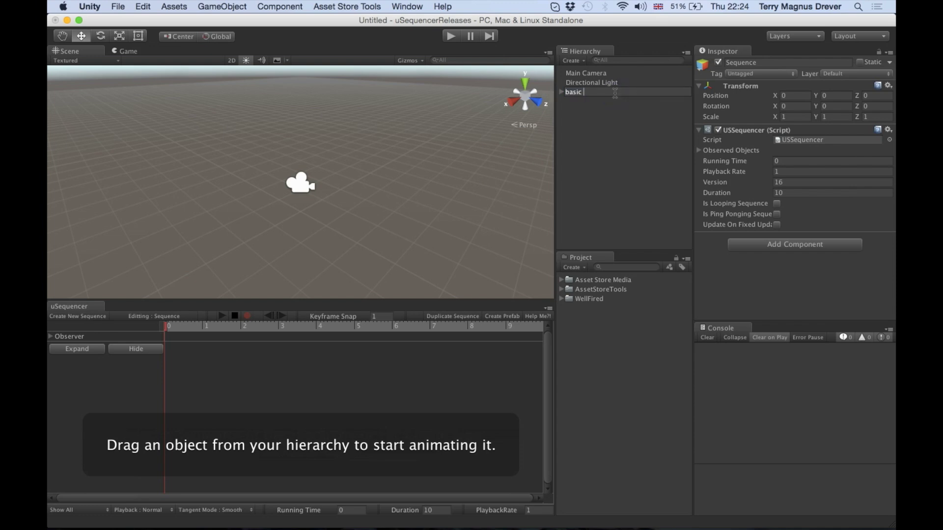
type("sequence")
key("Return")
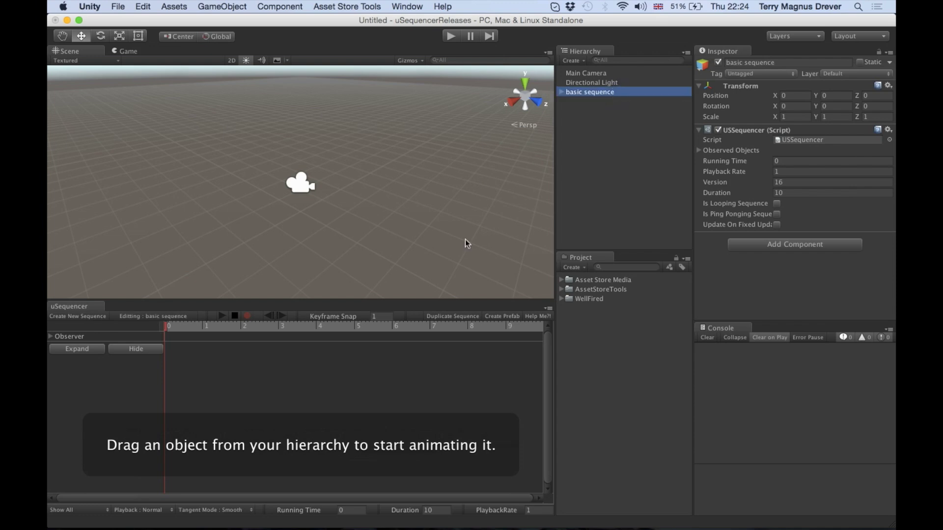
left_click(371, 368)
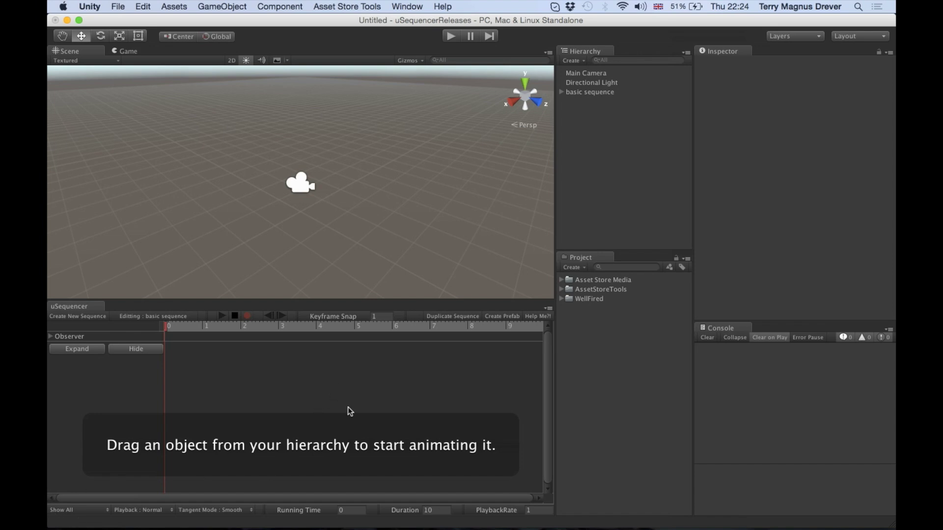
- Try a sequence duration of 20 and set it back to 10
left_click(434, 509)
type("20")
key("BackSpace")
key("BackSpace")
type("10")
- Preview the empty sequence by playing it, pausing, scrubbing along the time ruler and stopping playback
left_click(222, 316)
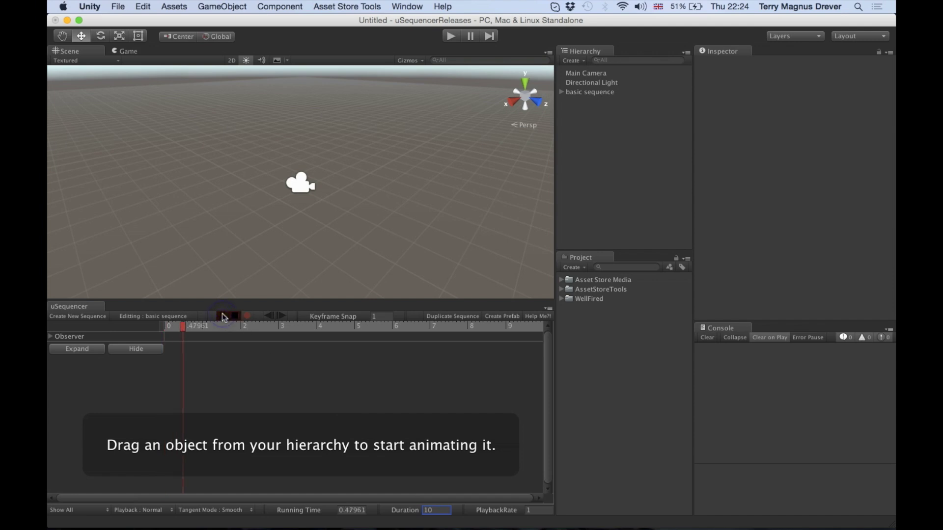
left_click(223, 316)
left_click_drag(359, 329, 233, 331)
left_click(236, 314)
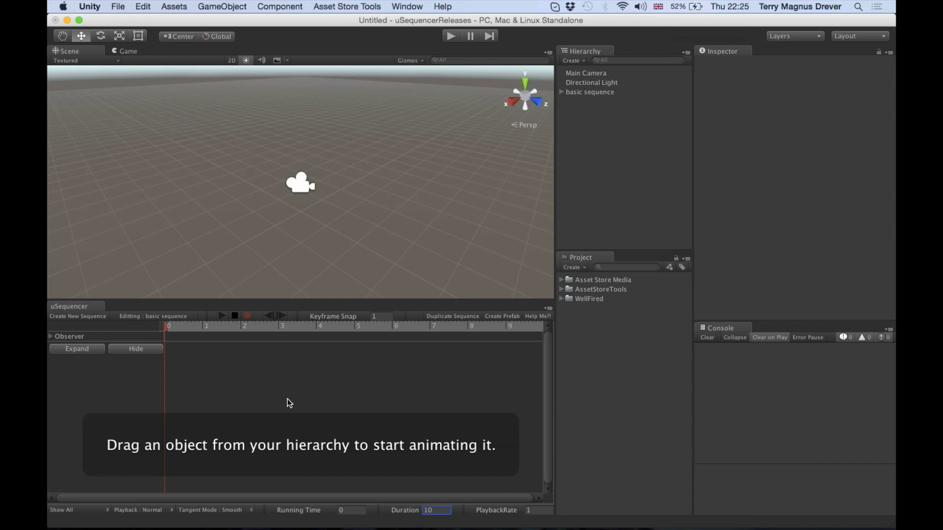
- Add Main Camera to the sequence and give it an Event Timeline and an Object Path Timeline
left_click_drag(586, 74, 311, 391)
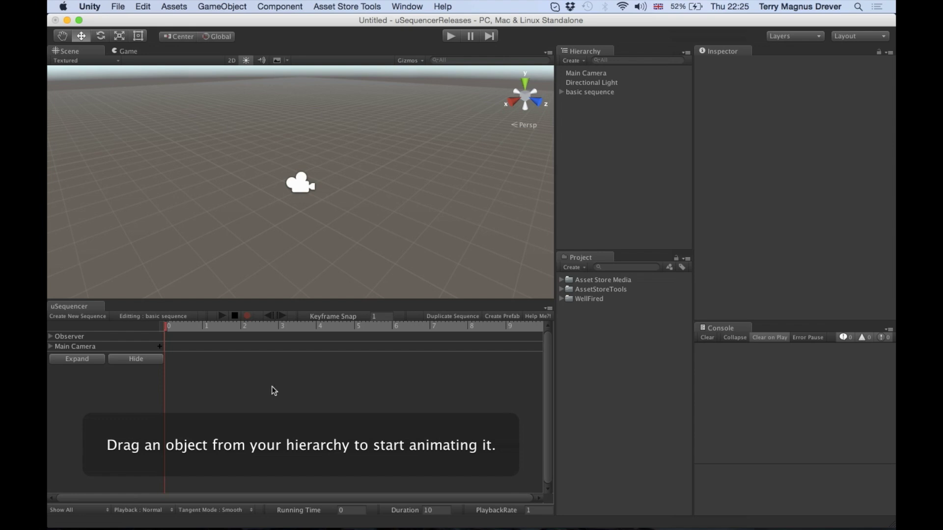
left_click(159, 347)
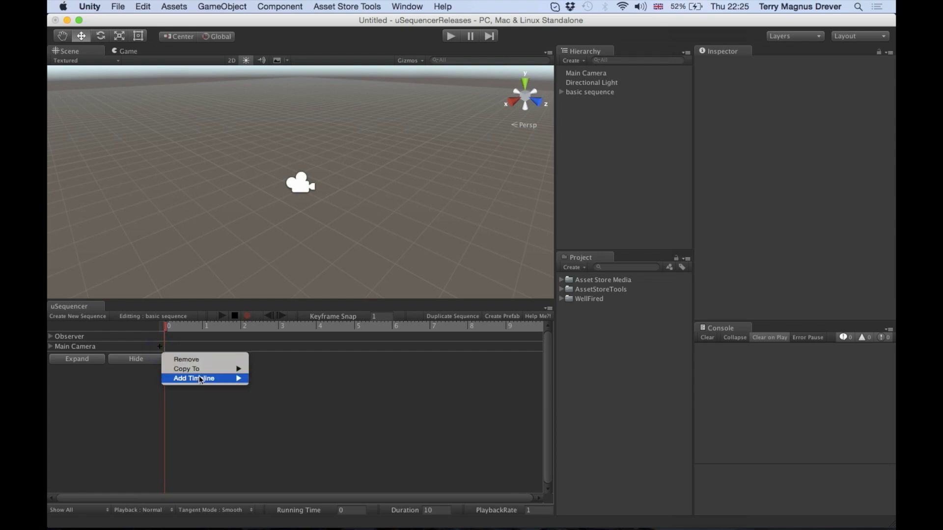
mouse_move(201, 379)
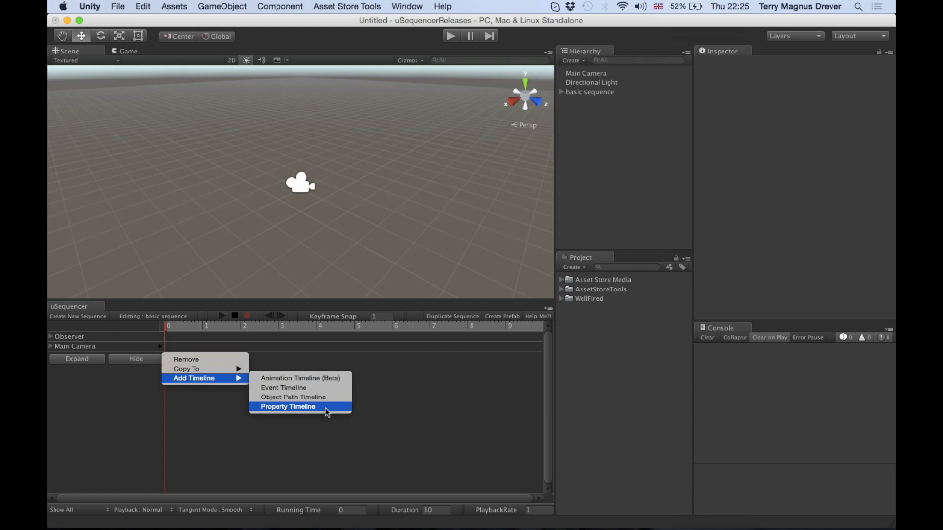
left_click(320, 387)
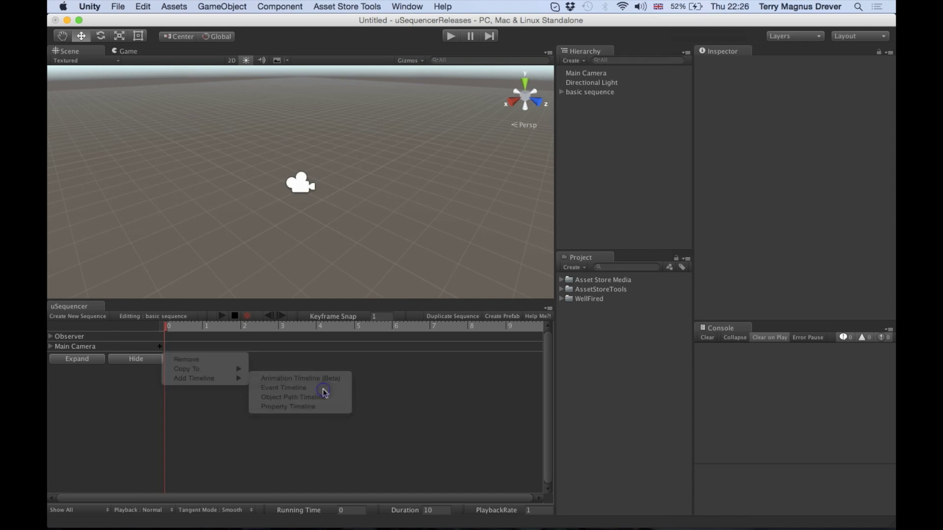
left_click(160, 346)
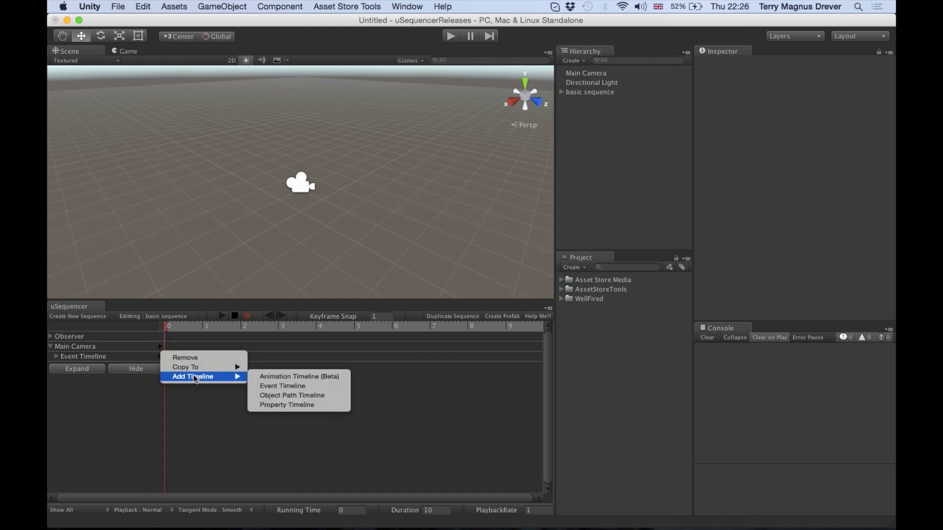
left_click(287, 398)
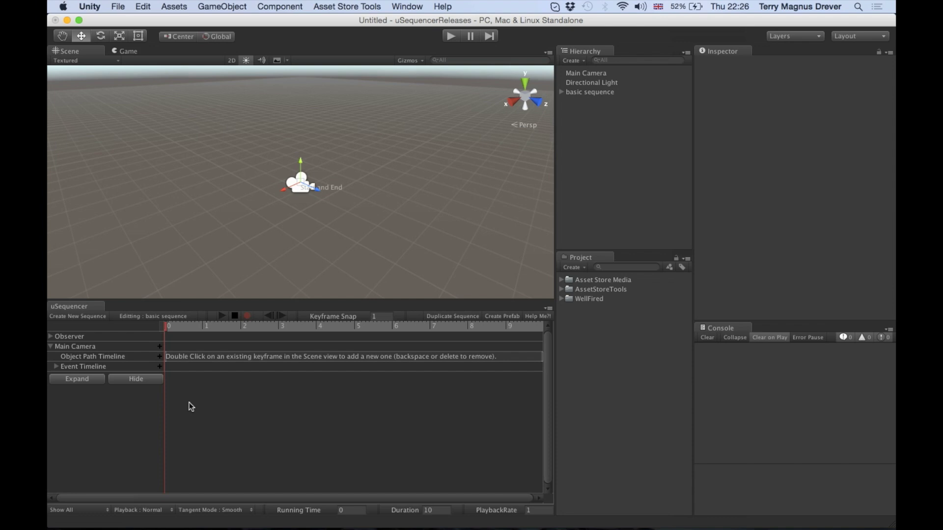
- Expand the Event Timeline and add a Debug Log Message event at about 1.57 seconds
left_click(58, 366)
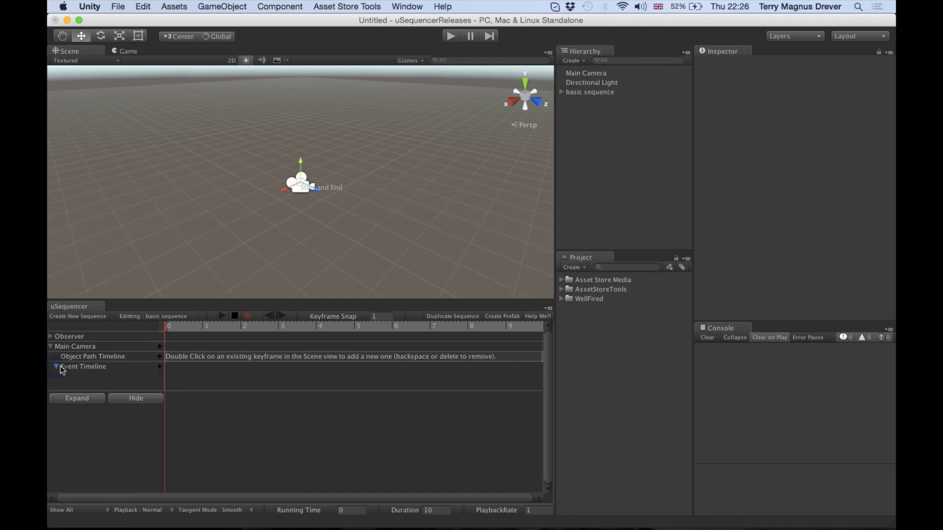
right_click(225, 381)
mouse_move(242, 388)
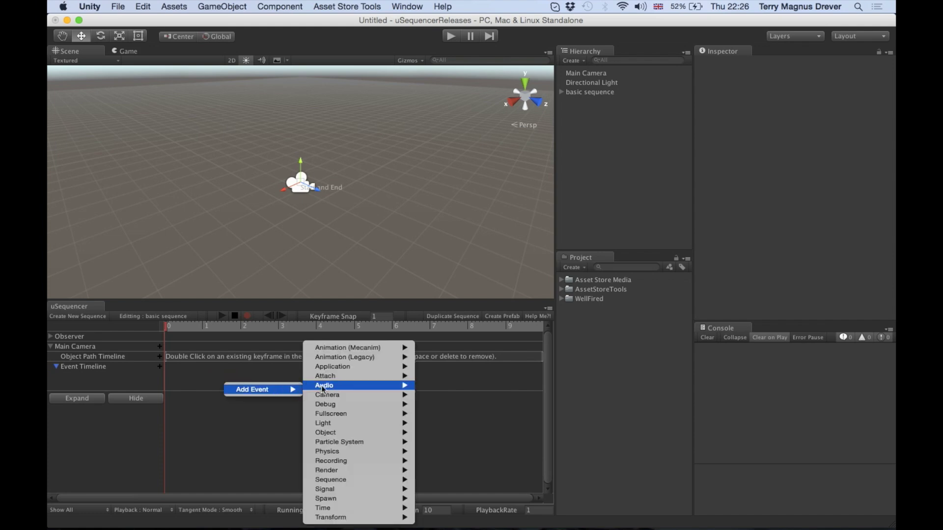
mouse_move(350, 406)
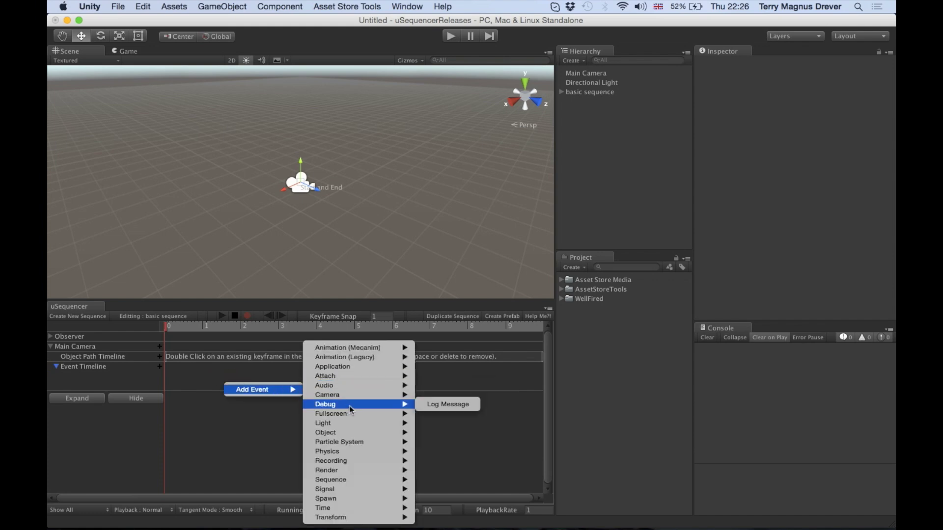
left_click(445, 405)
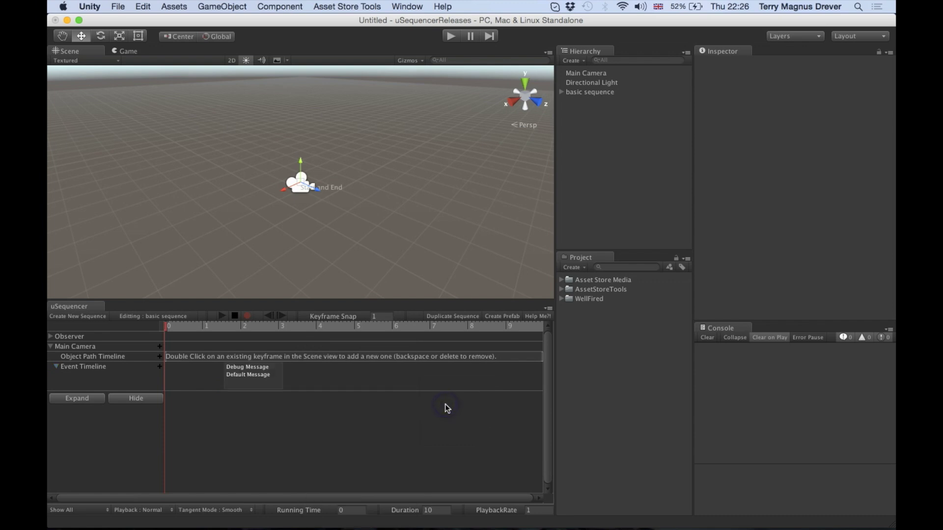
- Set the debug event's message to "uSequencer Is The Greatest" and its firetime to 1
left_click(257, 374)
left_click(799, 171)
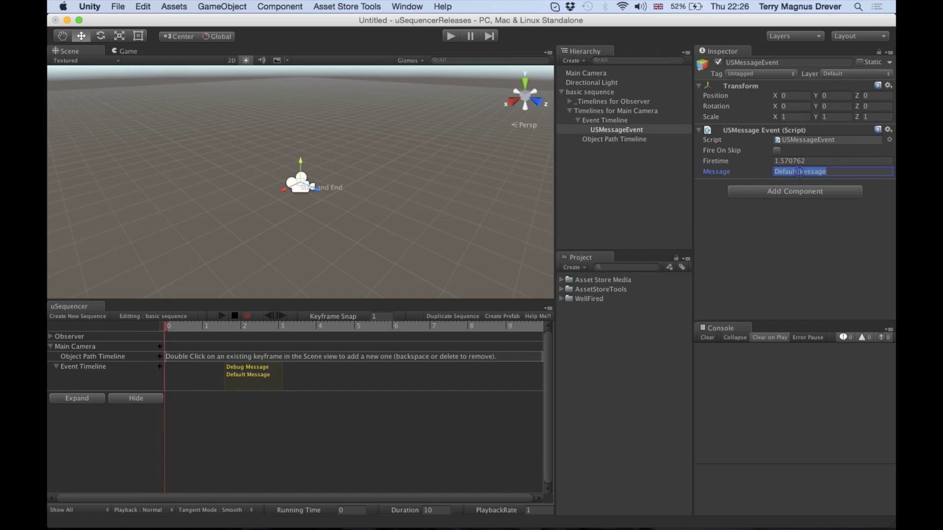
type("uSequencer Is The Gre")
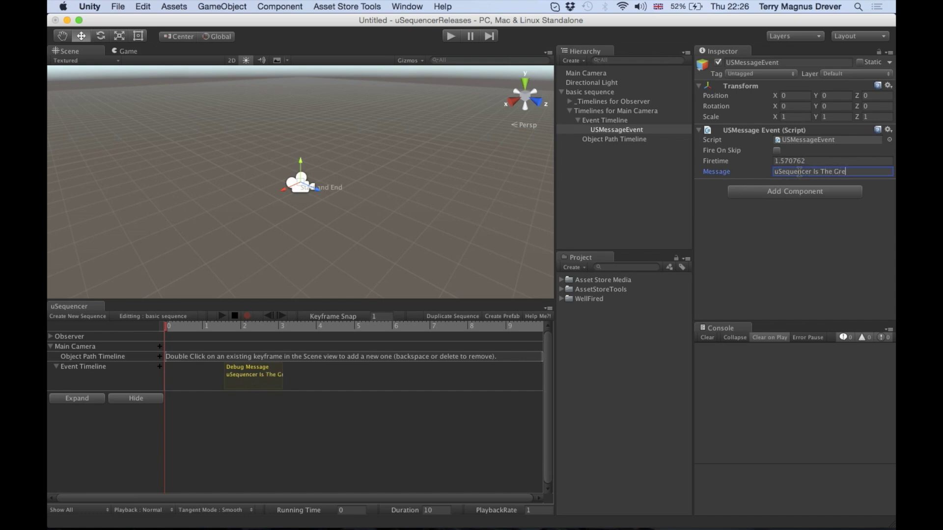
type("atest")
left_click(819, 160)
type("1")
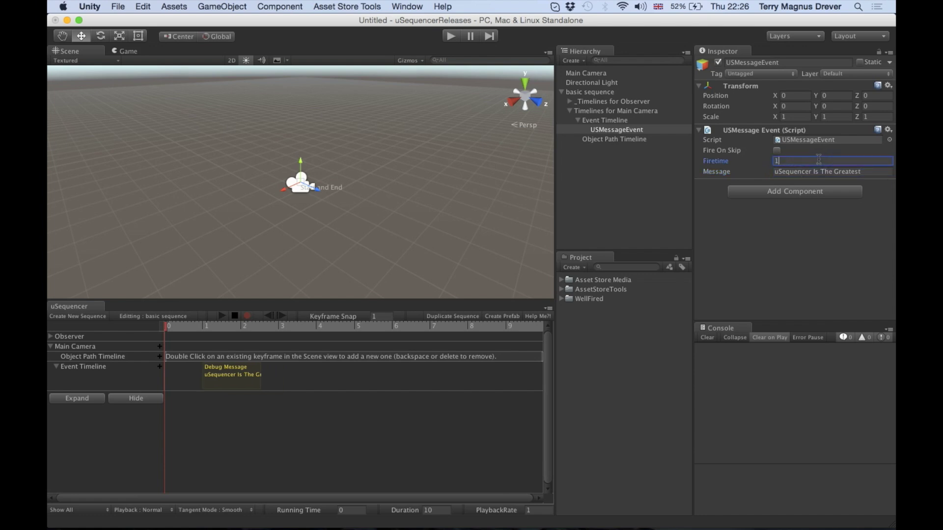
left_click(379, 402)
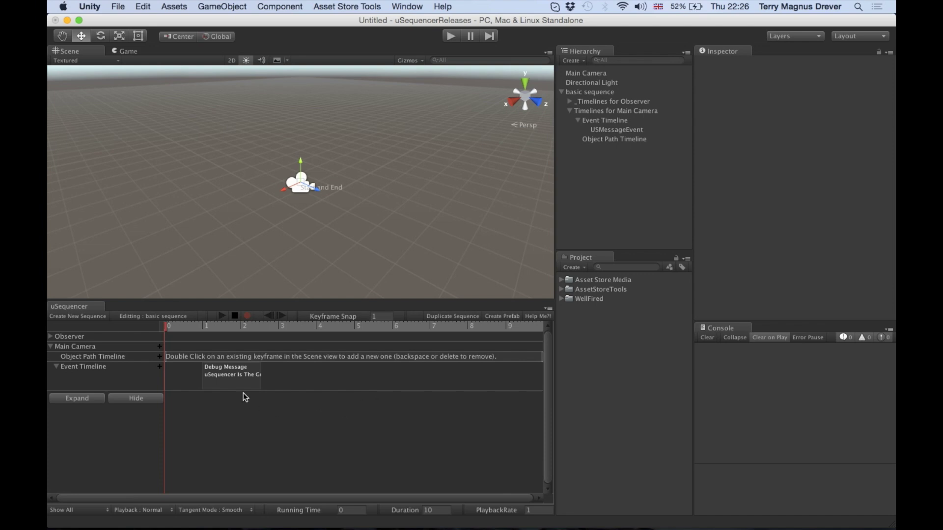
- Move the debug message event slightly earlier on the Event Timeline, to about 0.84 seconds
mouse_move(233, 384)
left_mouse_down()
mouse_move(362, 384)
mouse_move(228, 382)
left_mouse_up()
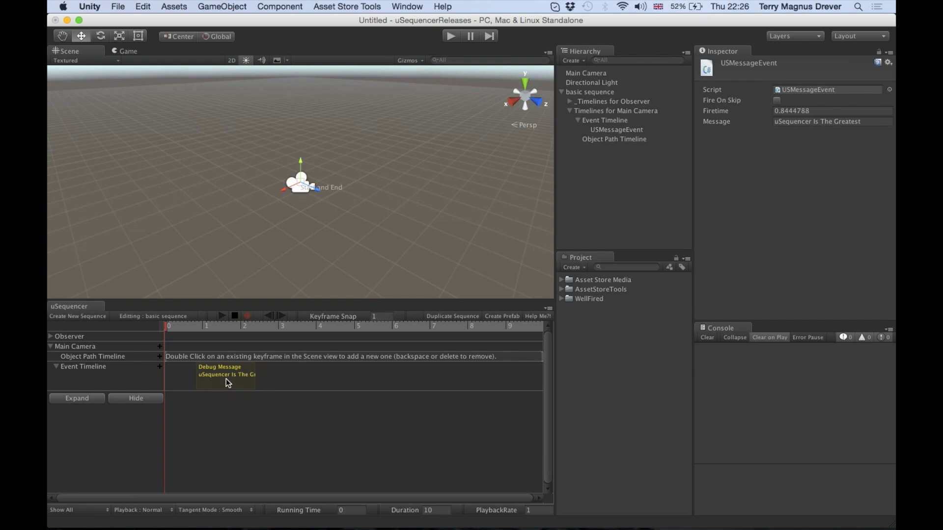
left_click(267, 383)
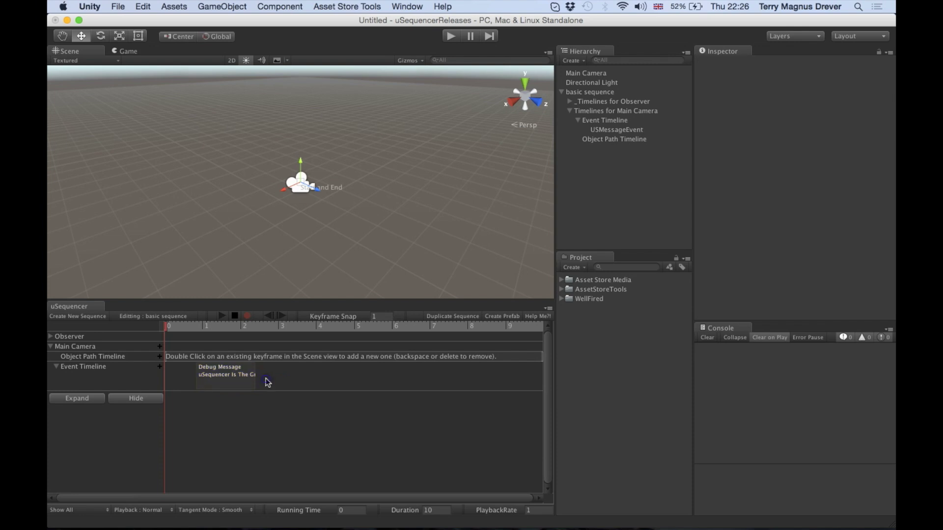
- Test the debug message event by playing the sequence, scrubbing back across the event and stopping playback
left_click(222, 316)
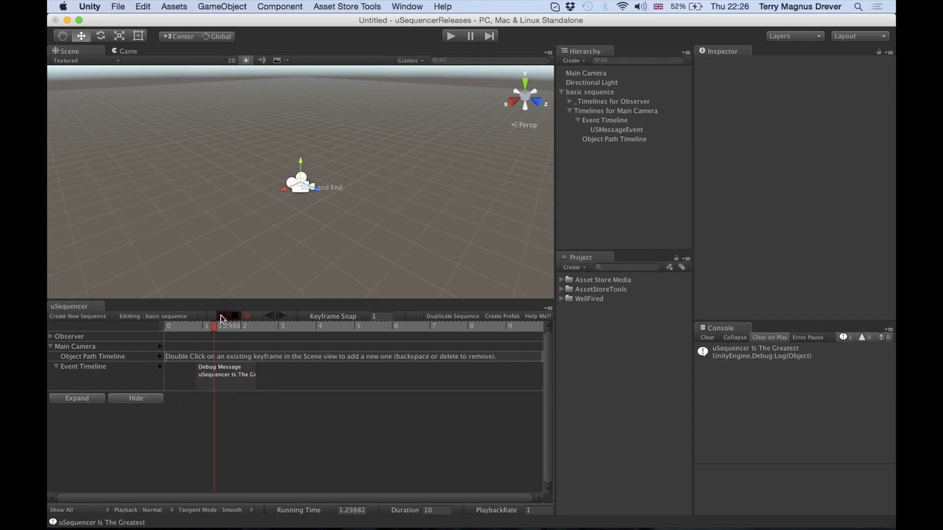
left_click(235, 316)
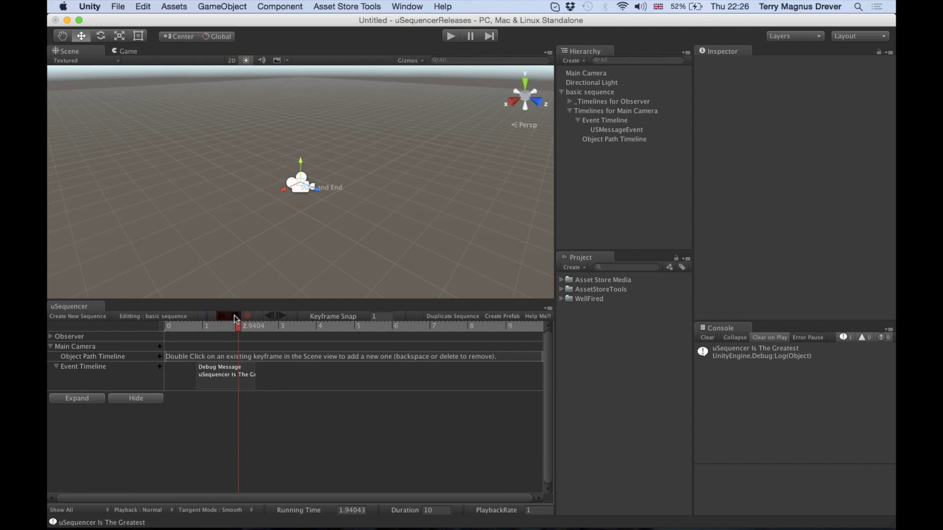
left_click_drag(206, 325, 180, 325)
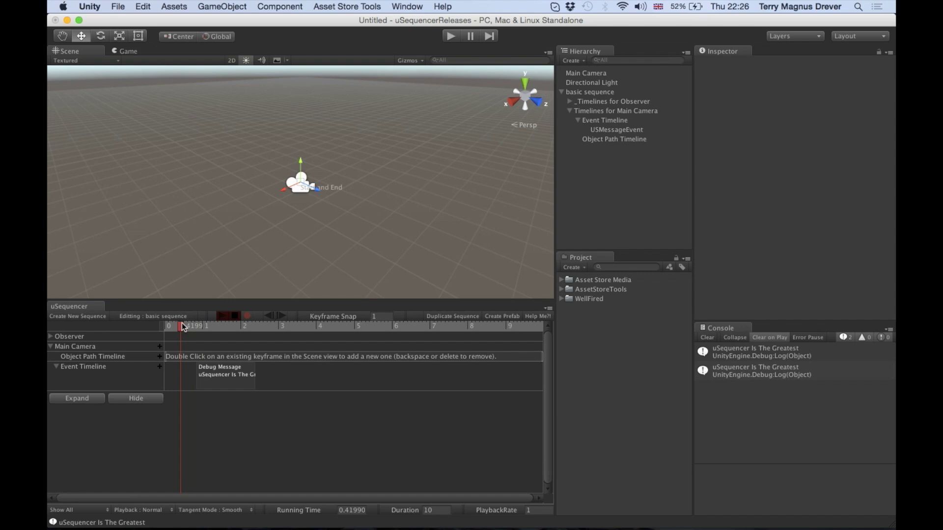
left_click(234, 316)
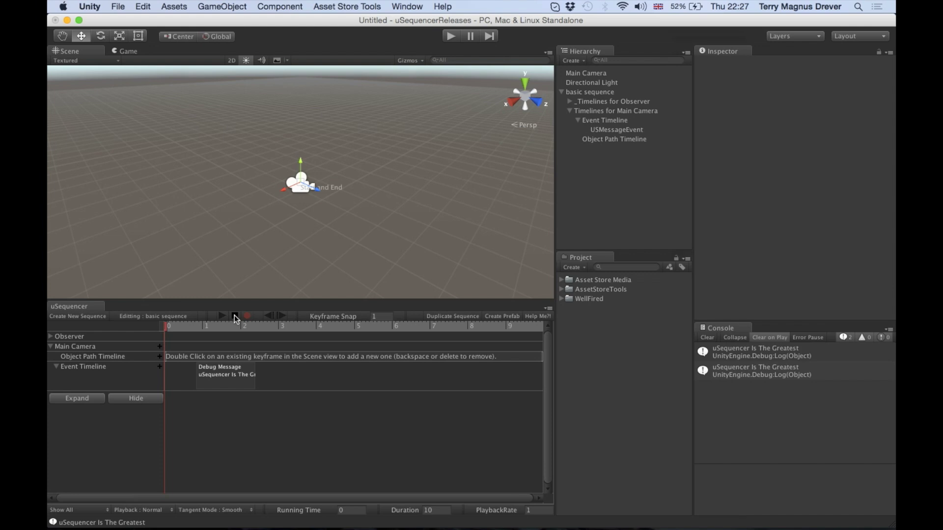
- Check which sequences are available for editing in uSequencer and create a second, new sequence
left_click(174, 318)
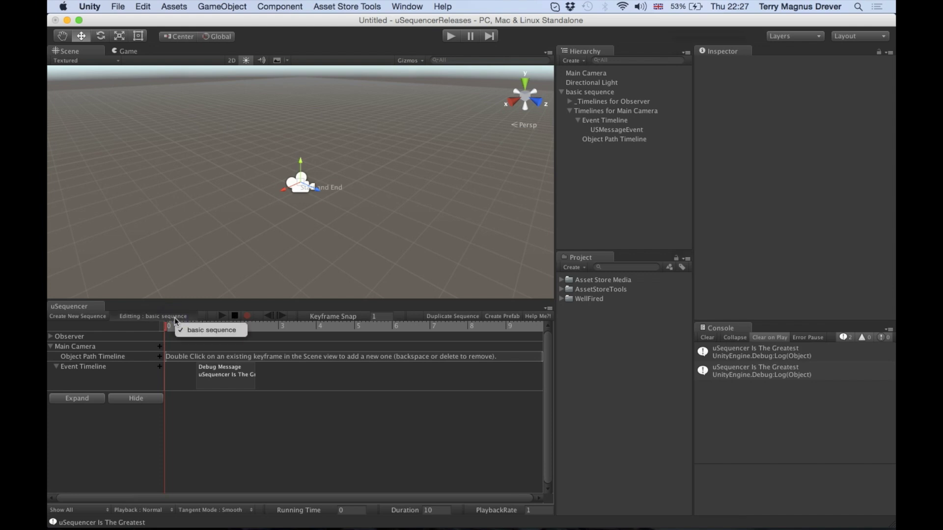
left_click(167, 316)
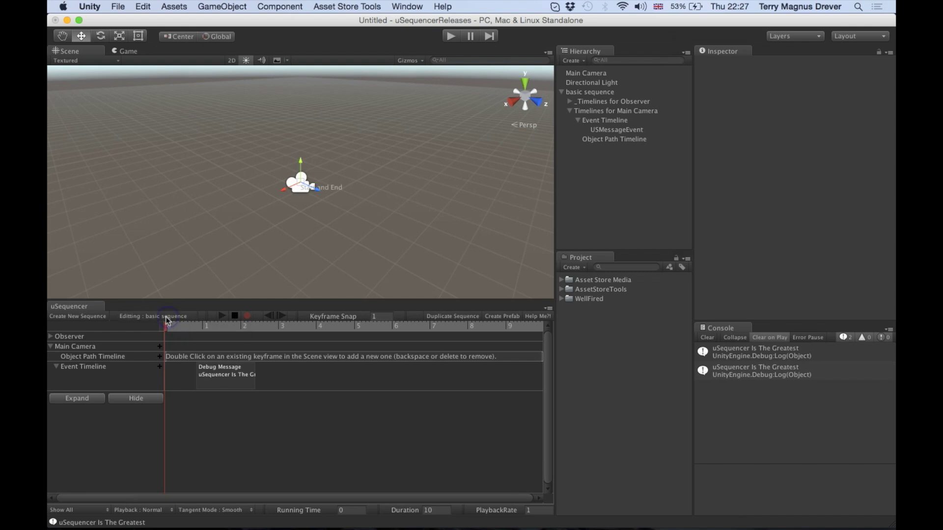
left_click(92, 317)
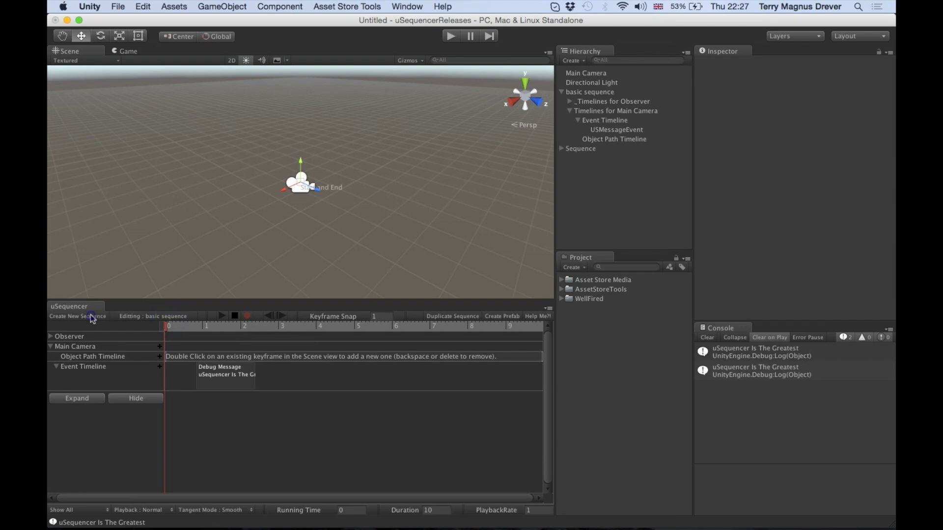
- Switch the edited sequence to the new "Sequence" and back to "basic sequence"
left_click(155, 317)
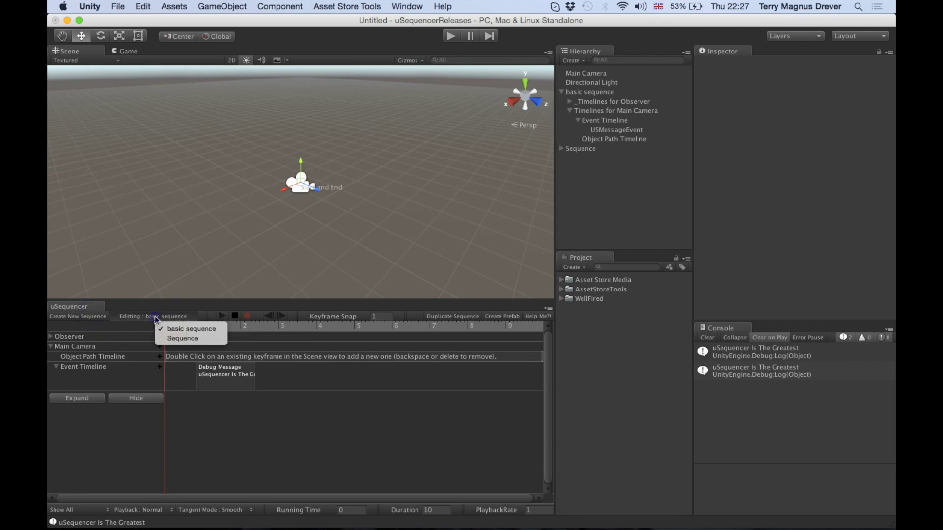
left_click(173, 339)
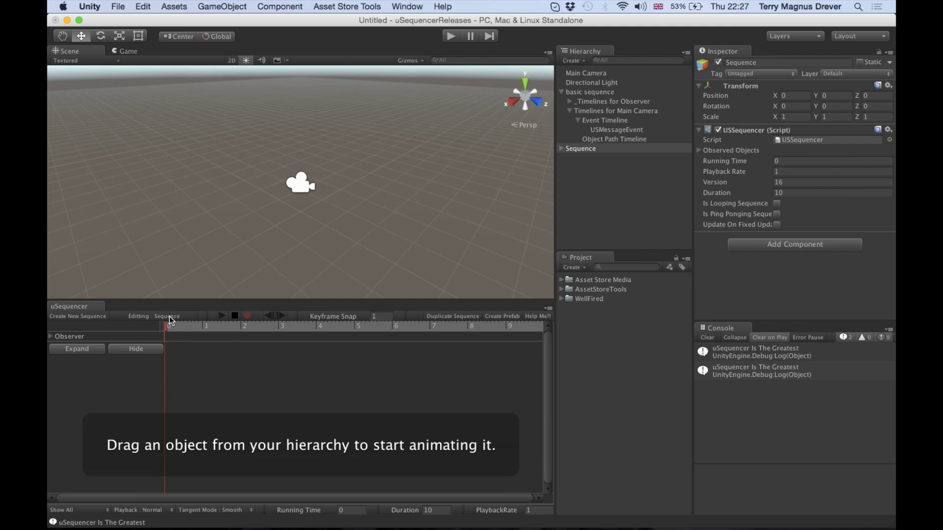
left_click(170, 316)
left_click(182, 329)
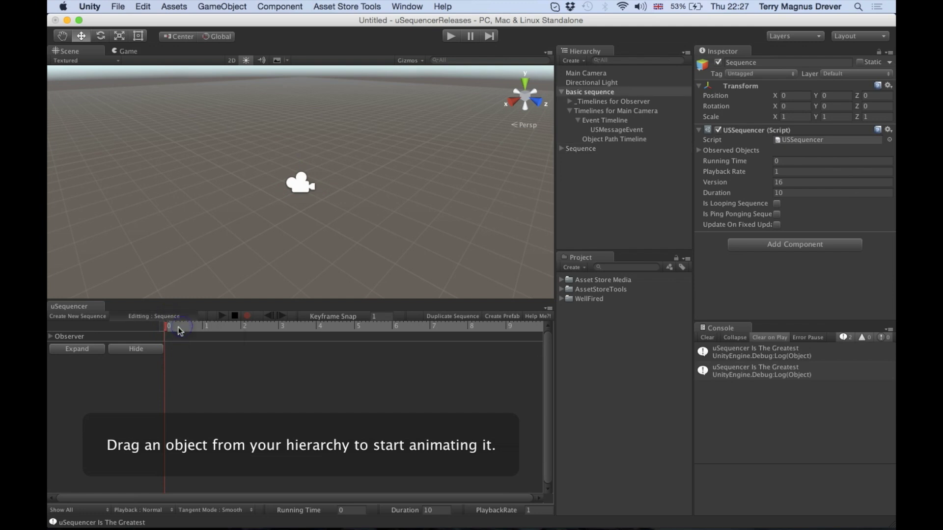